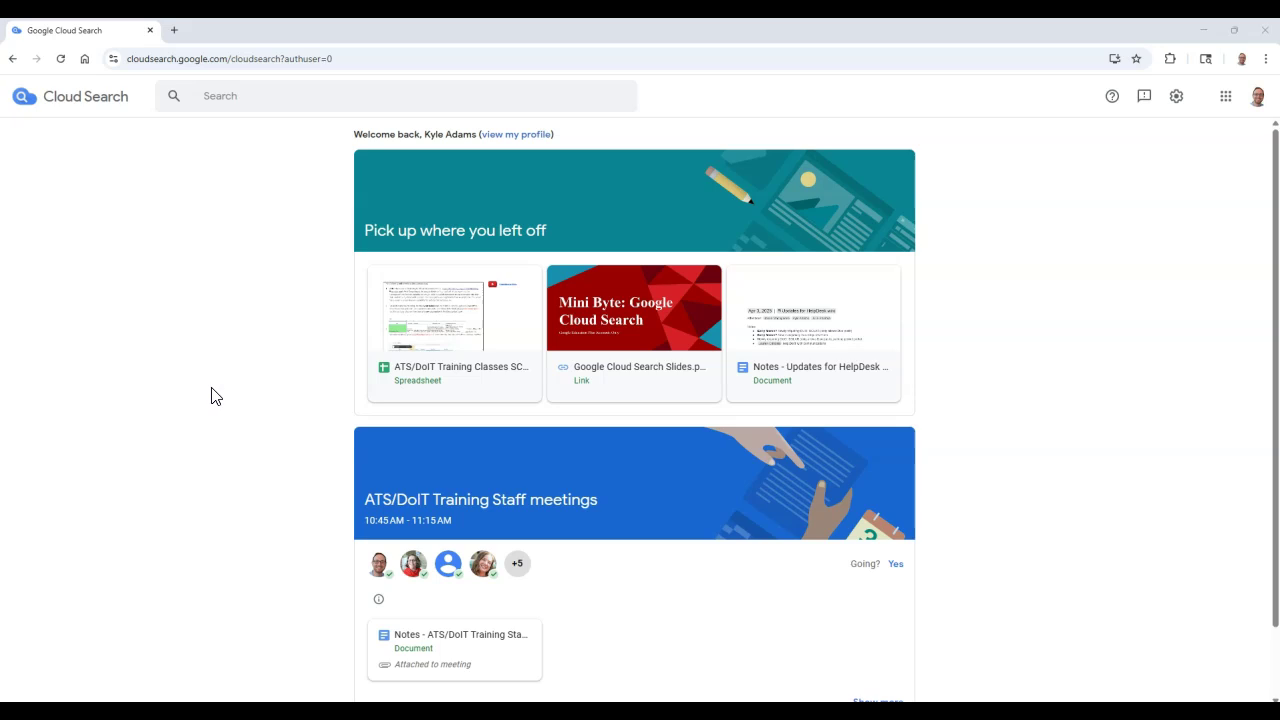
# Search for a colleague by name, then replace the query with 'Mini Byte'.
pyautogui.click(262, 92)
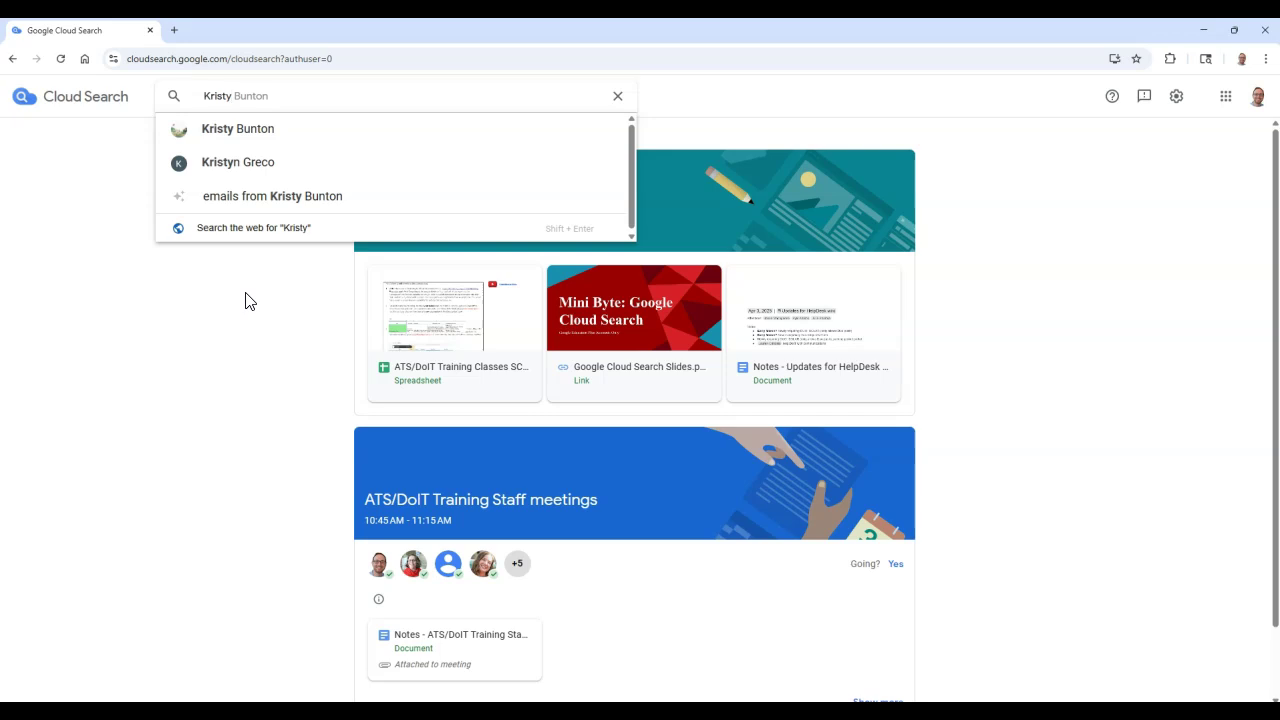
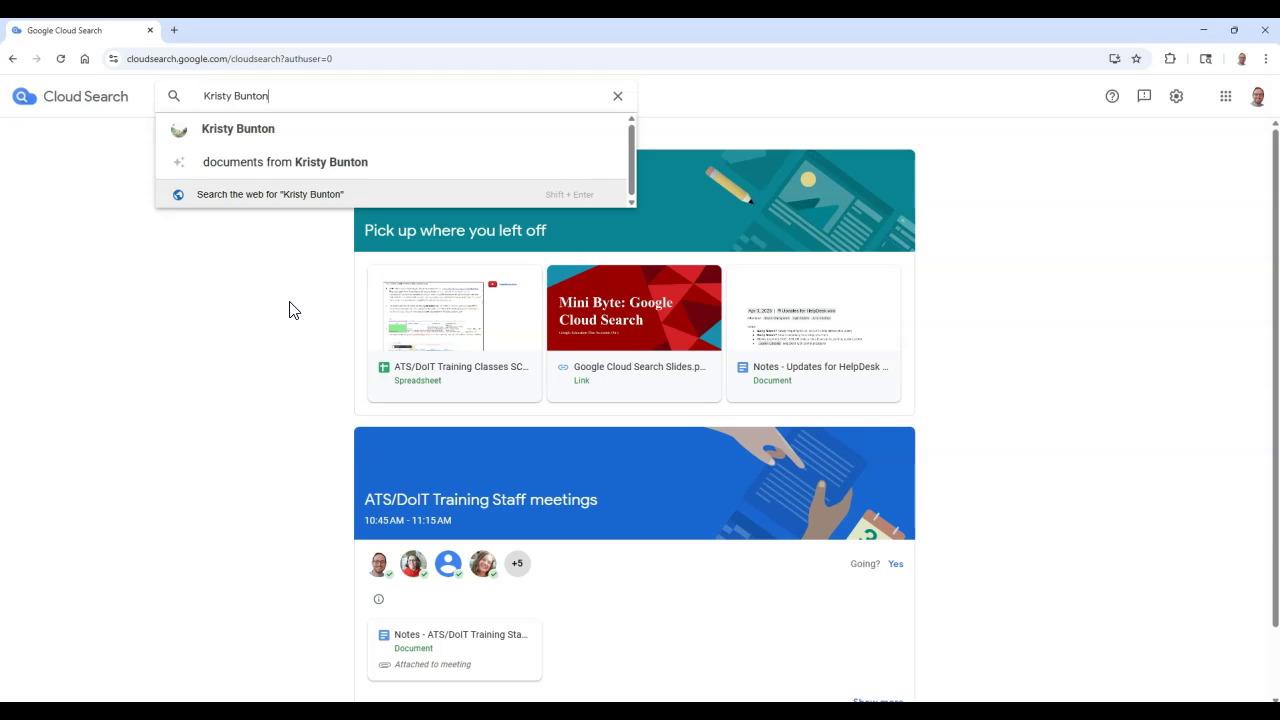
pyautogui.moveTo(314, 95); pyautogui.dragTo(188, 95)
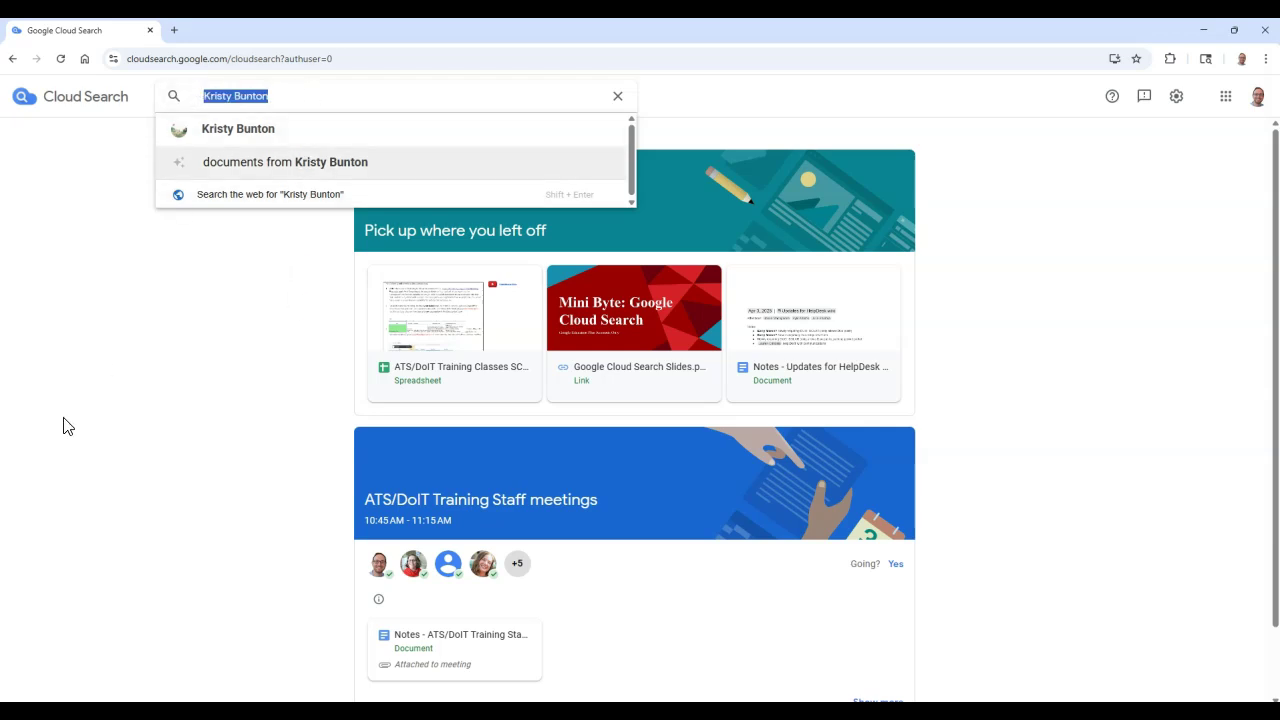
pyautogui.press('BackSpace')
pyautogui.write('Mini Byte')
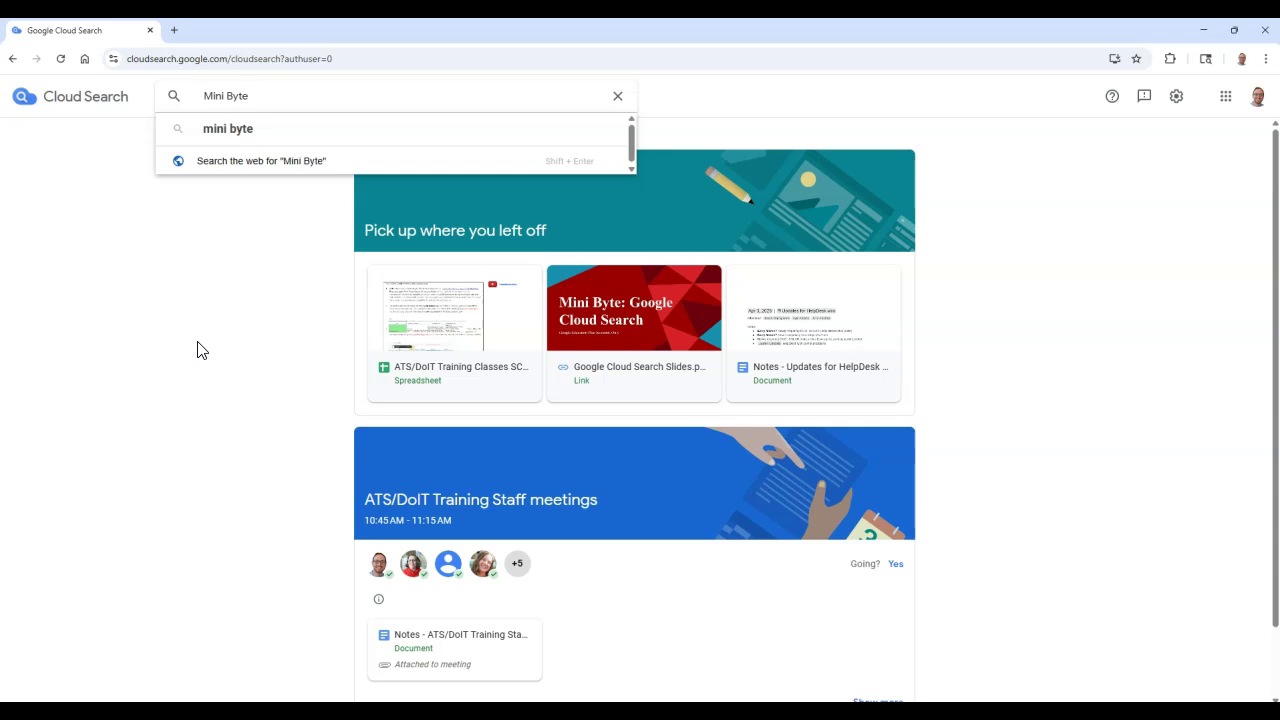
# Run the 'mini byte' search and scroll through the Drive, Groups and Gmail results.
pyautogui.click(306, 142)
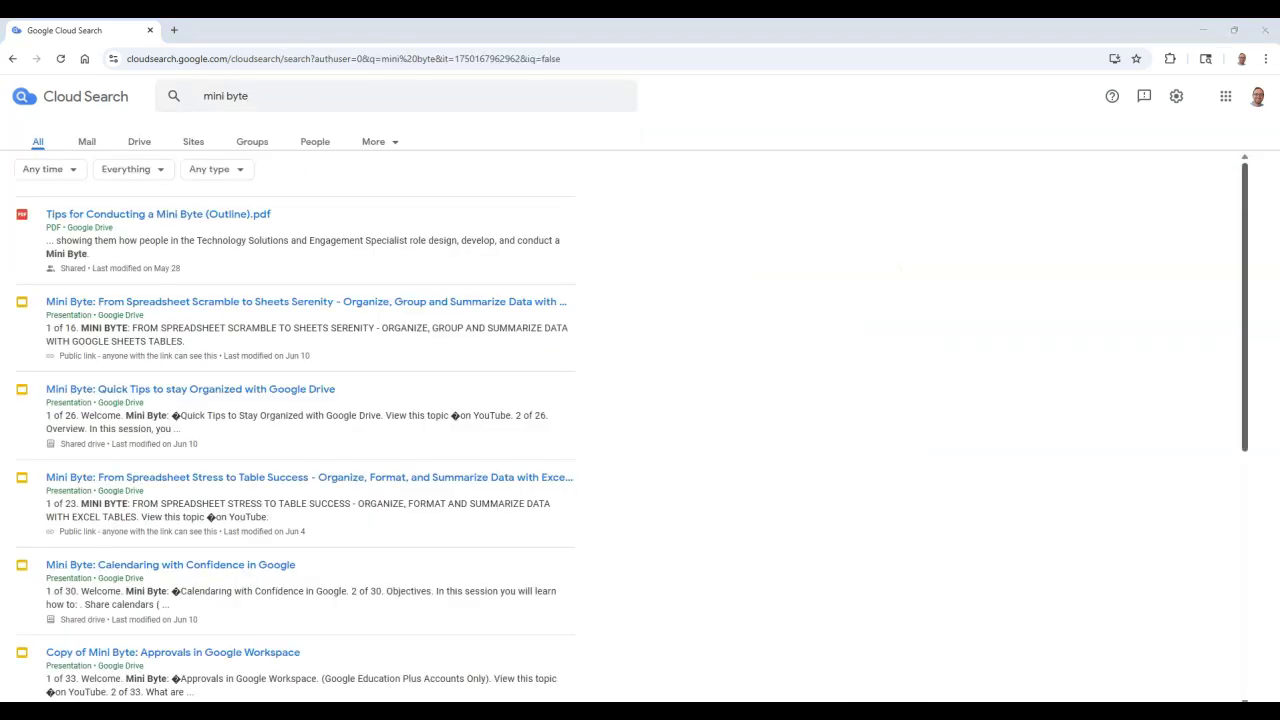
pyautogui.moveTo(1245, 300); pyautogui.dragTo(1245, 448)
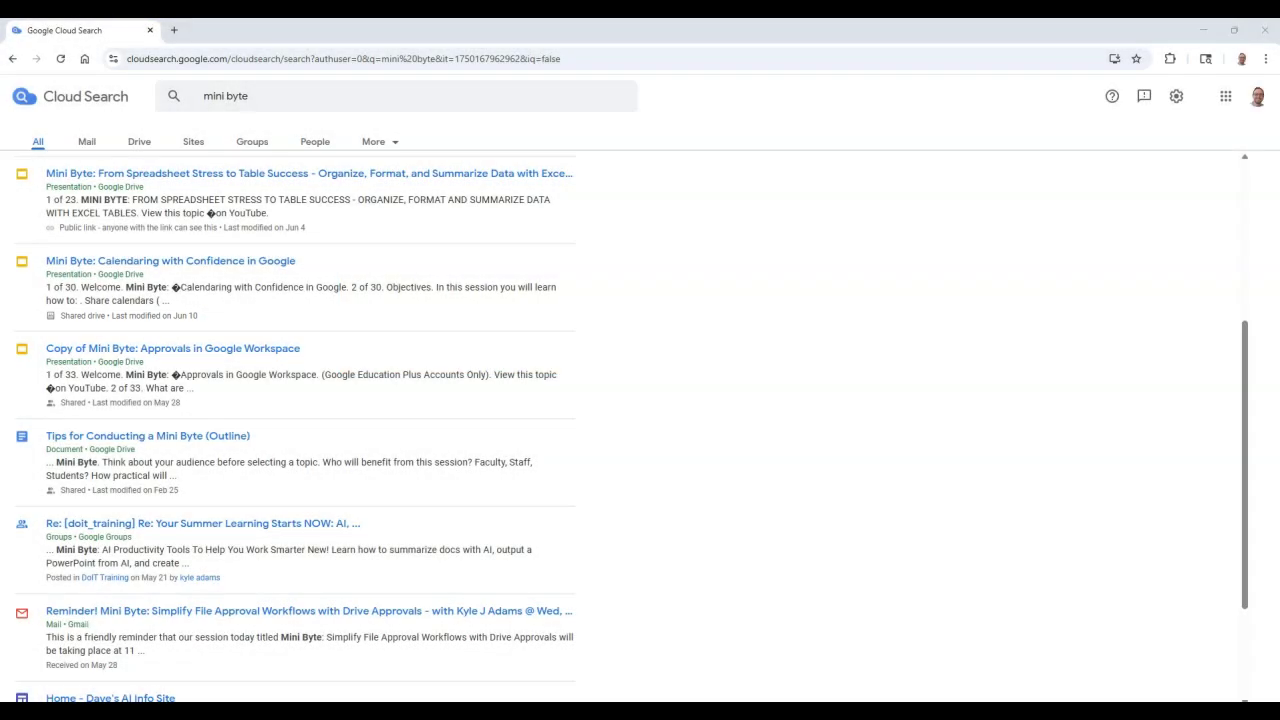
pyautogui.moveTo(1249, 420); pyautogui.dragTo(1258, 231)
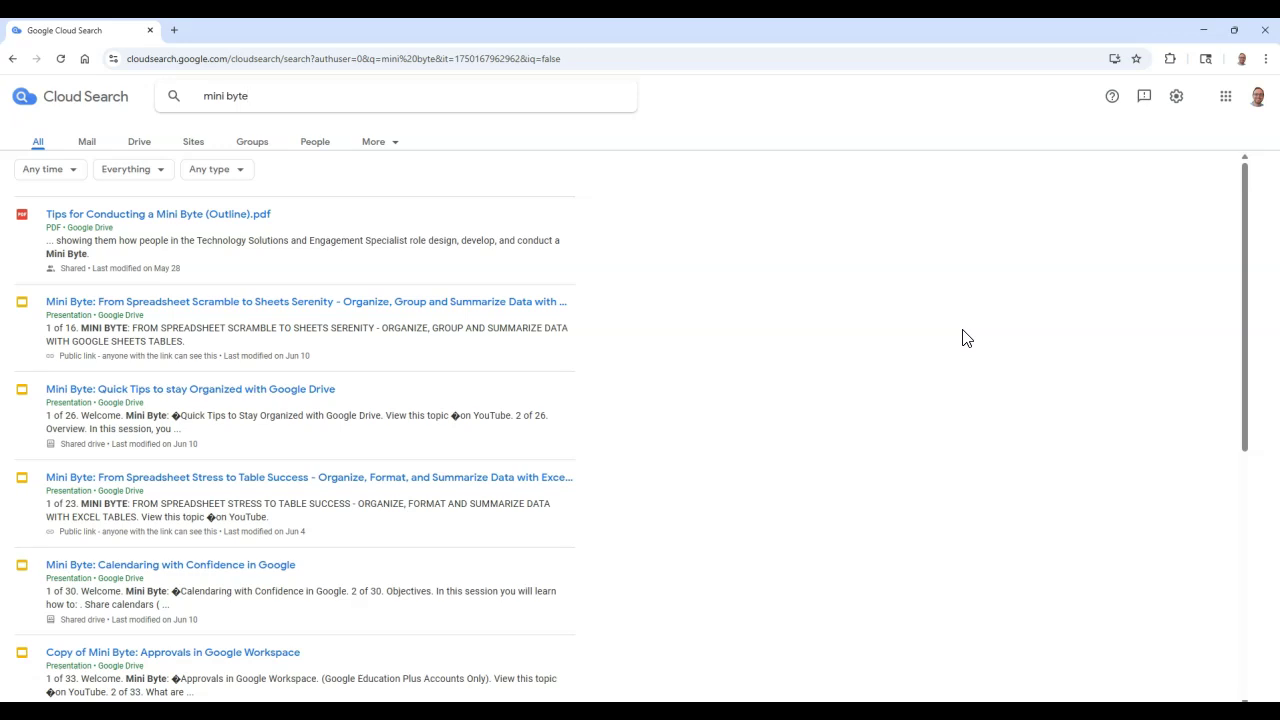
# View mini byte results by Mail, Drive, Sites, Groups and People, then Calendar under More.
pyautogui.click(88, 146)
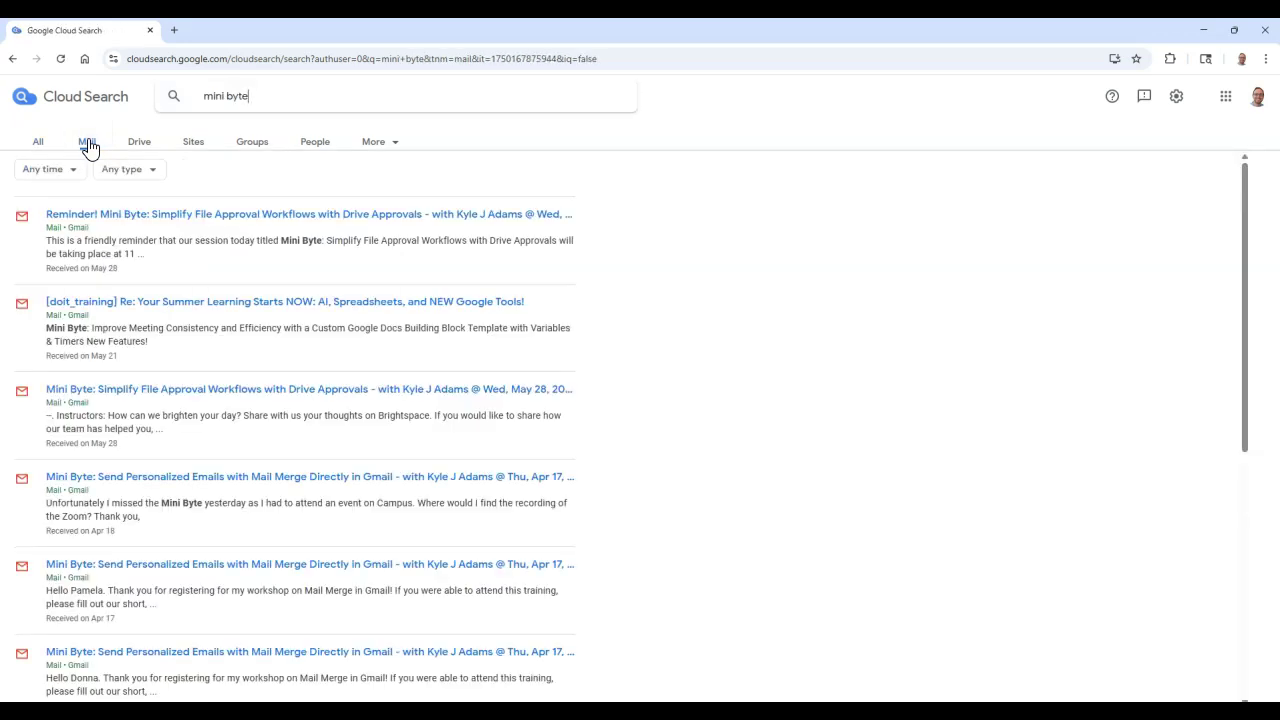
pyautogui.click(145, 148)
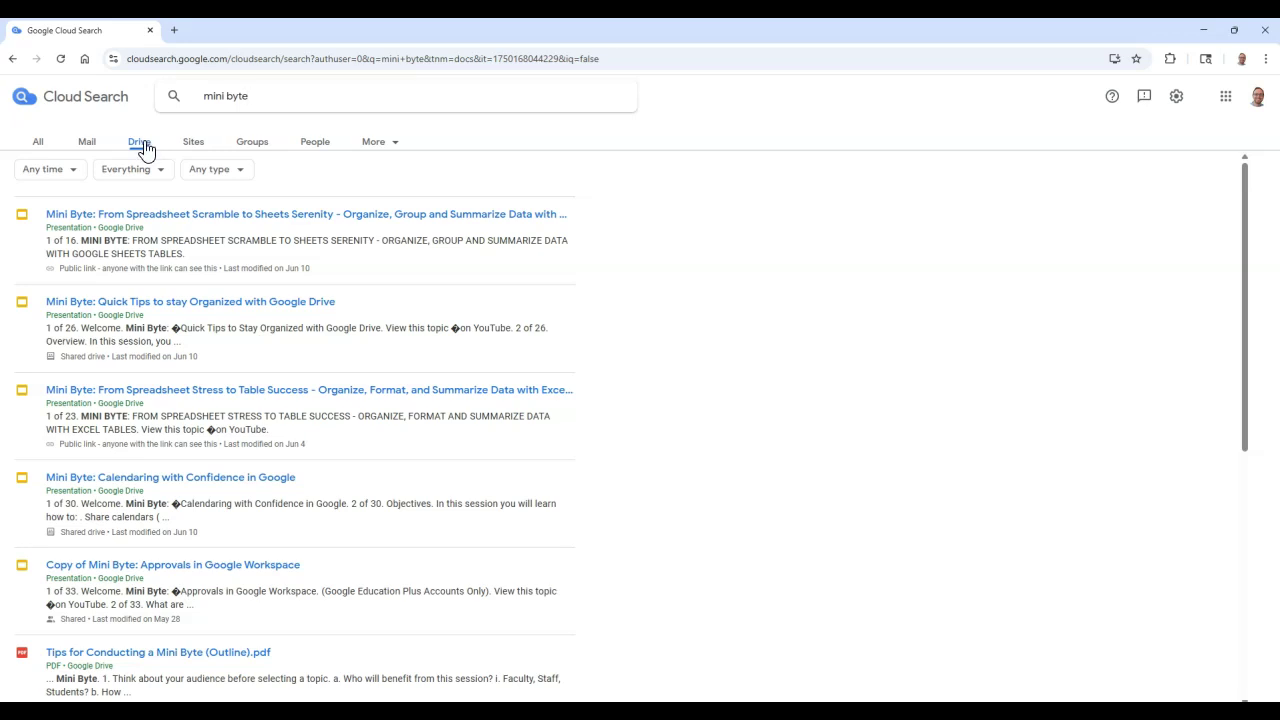
pyautogui.click(193, 147)
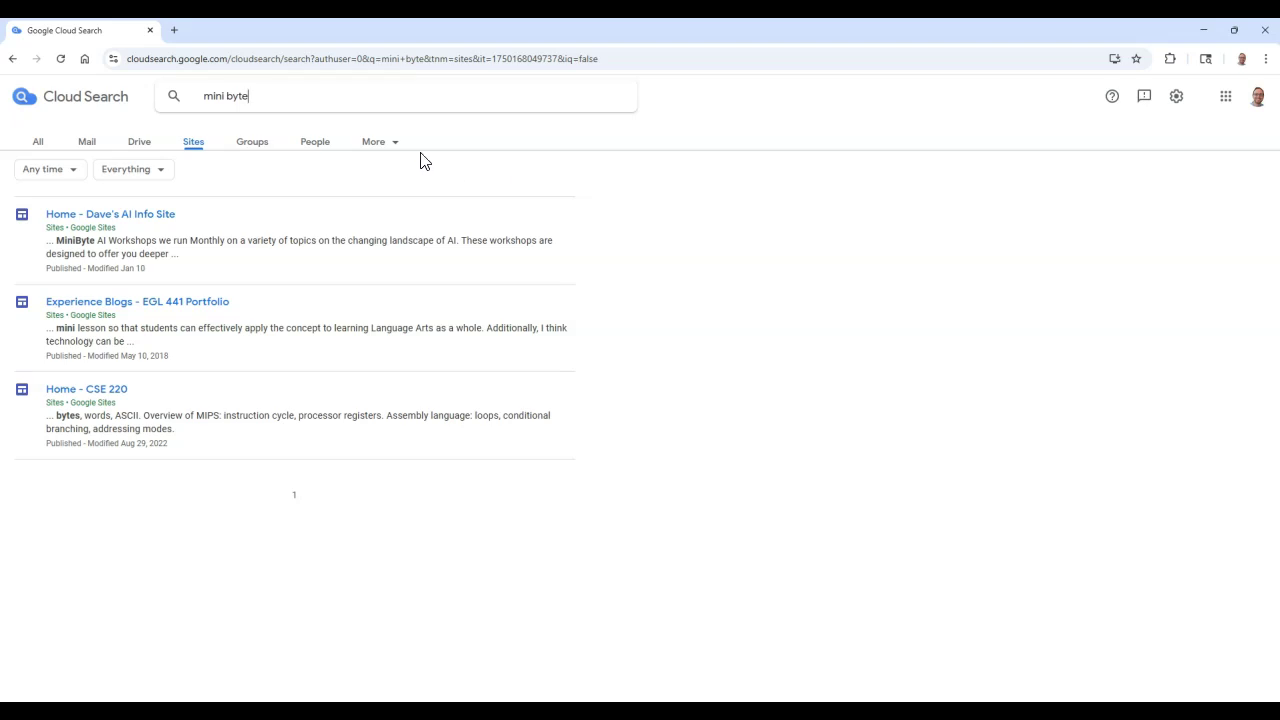
pyautogui.click(262, 148)
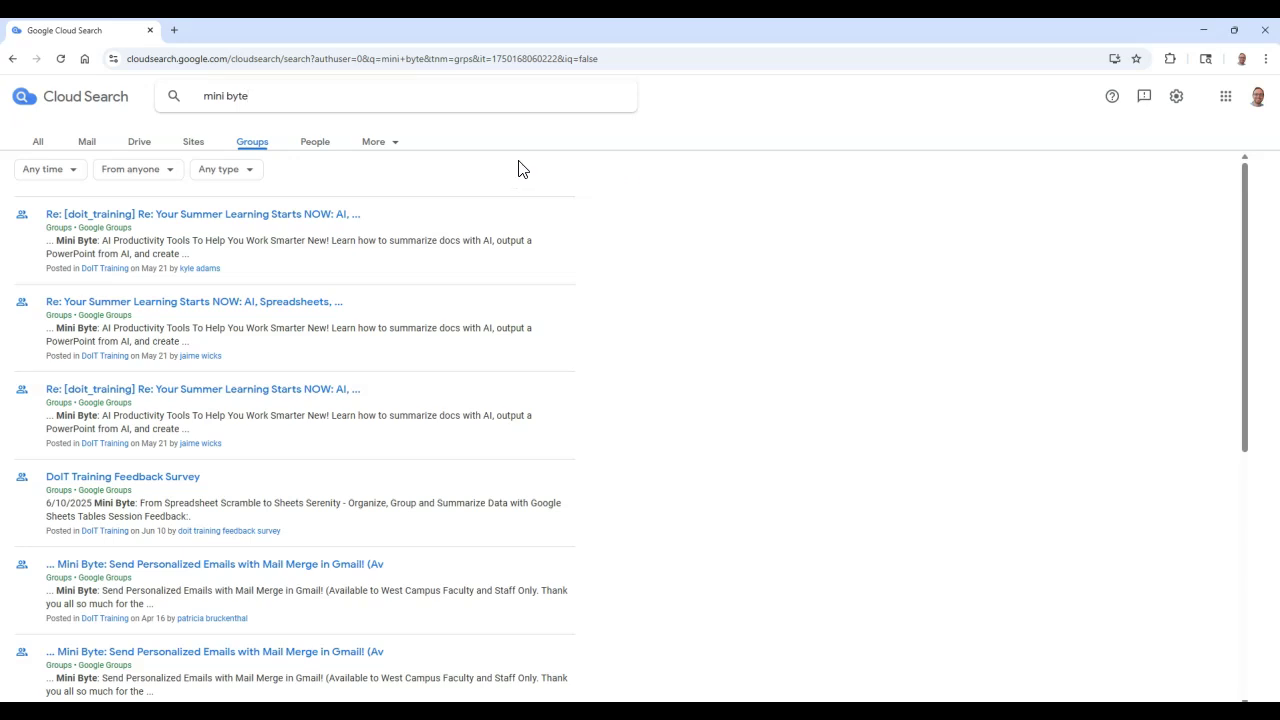
pyautogui.click(317, 147)
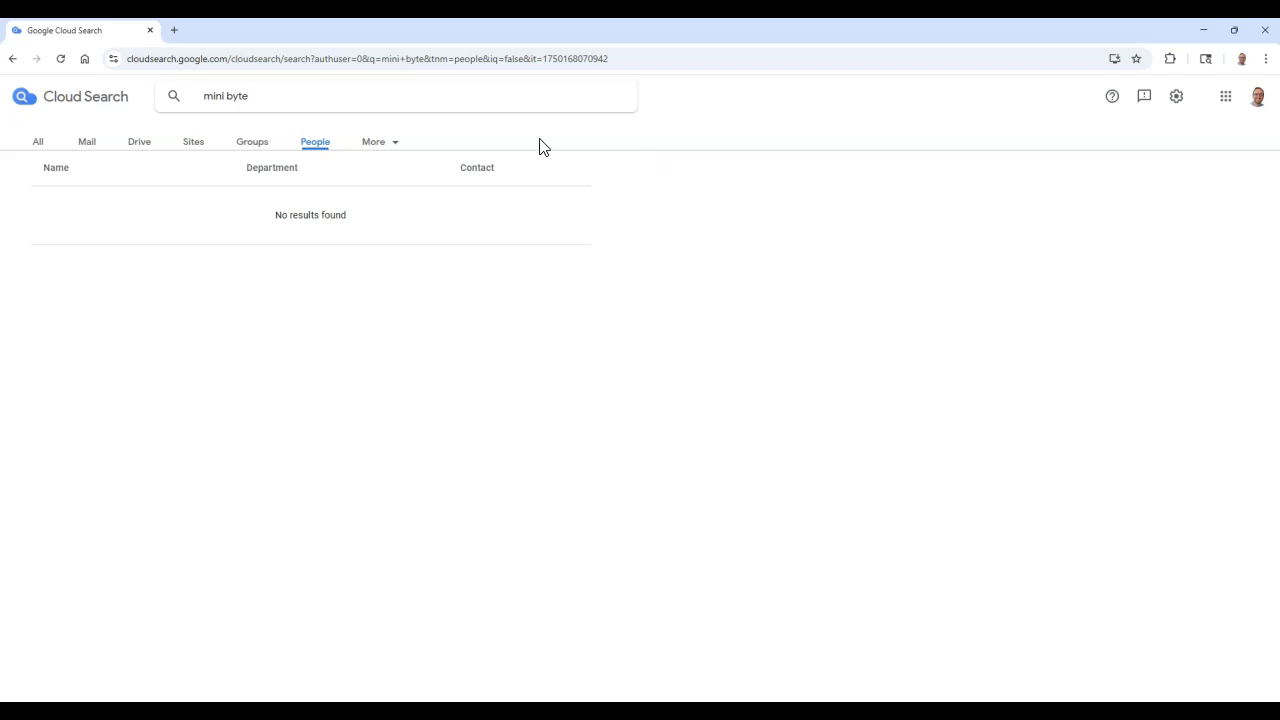
pyautogui.click(390, 145)
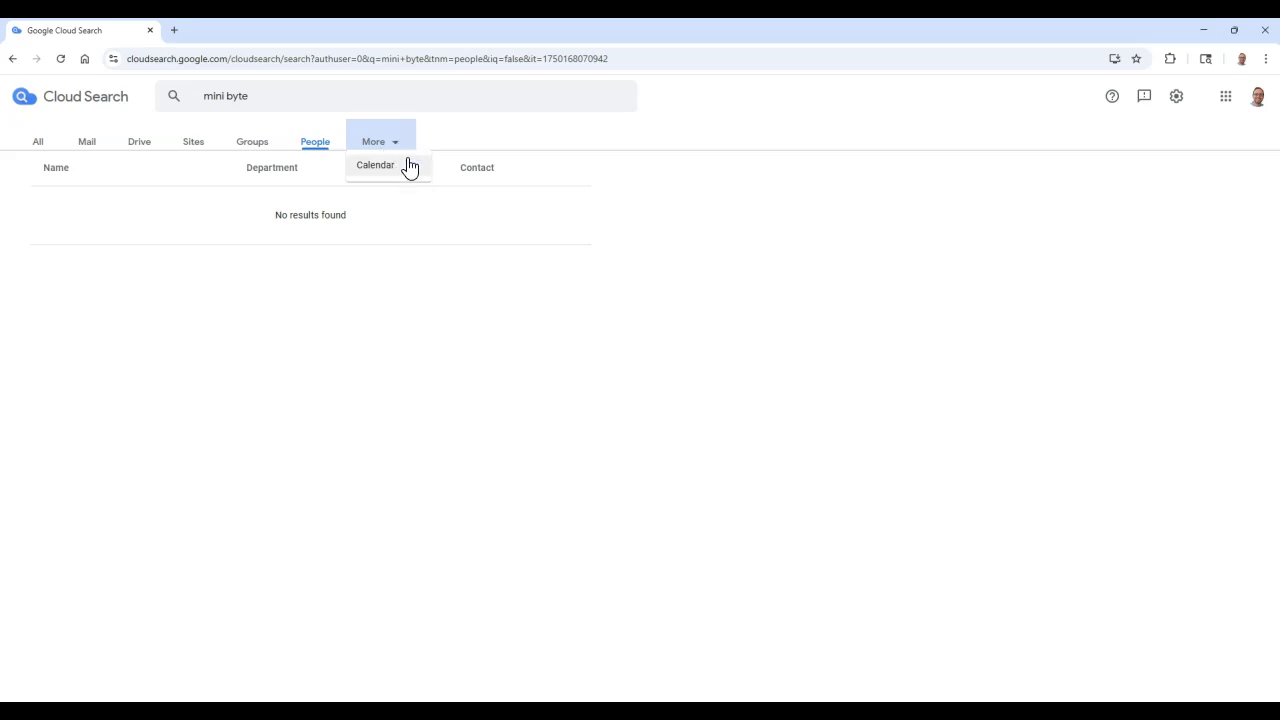
pyautogui.click(420, 175)
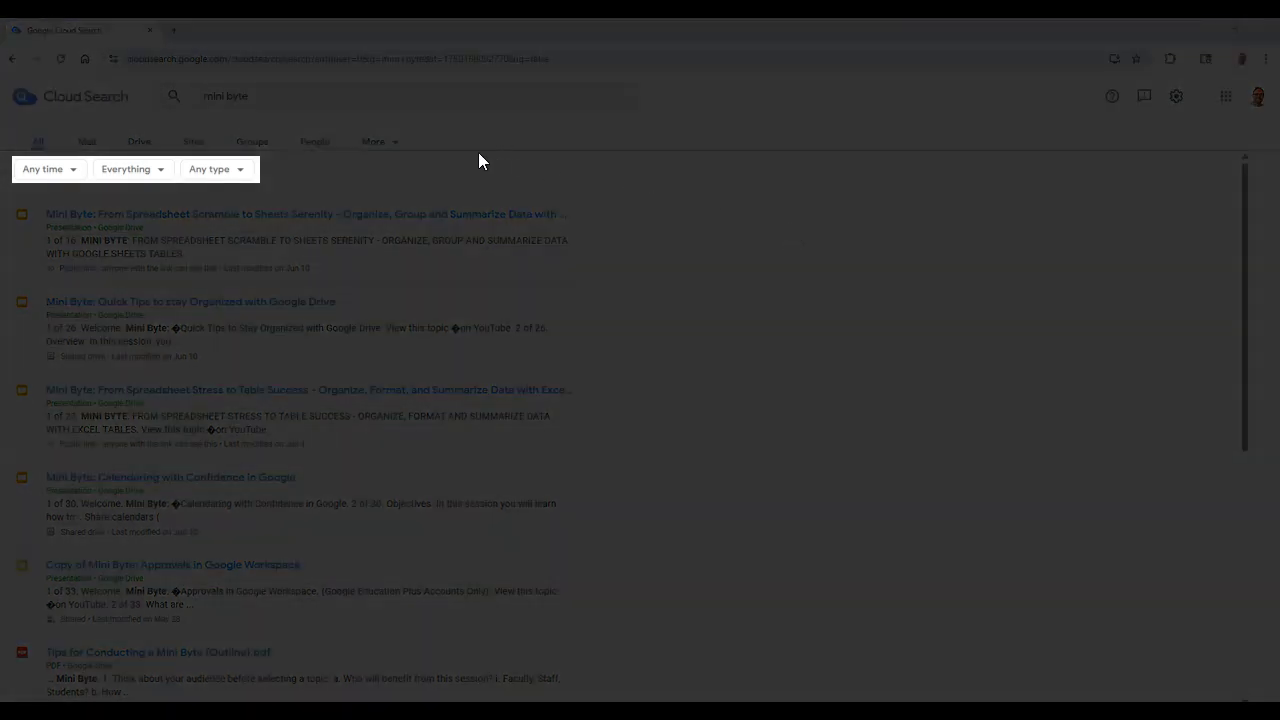
# On Drive results, check the Any time, Everything and Any type filter options.
pyautogui.click(146, 146)
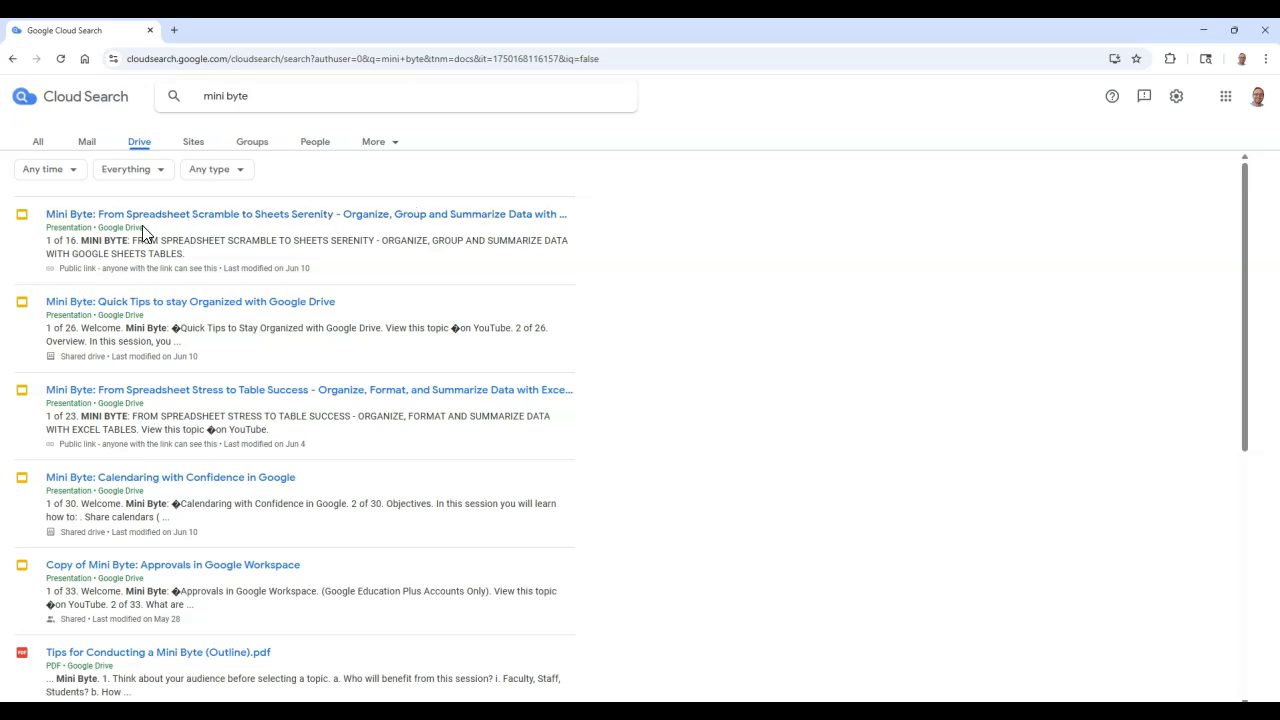
pyautogui.click(70, 183)
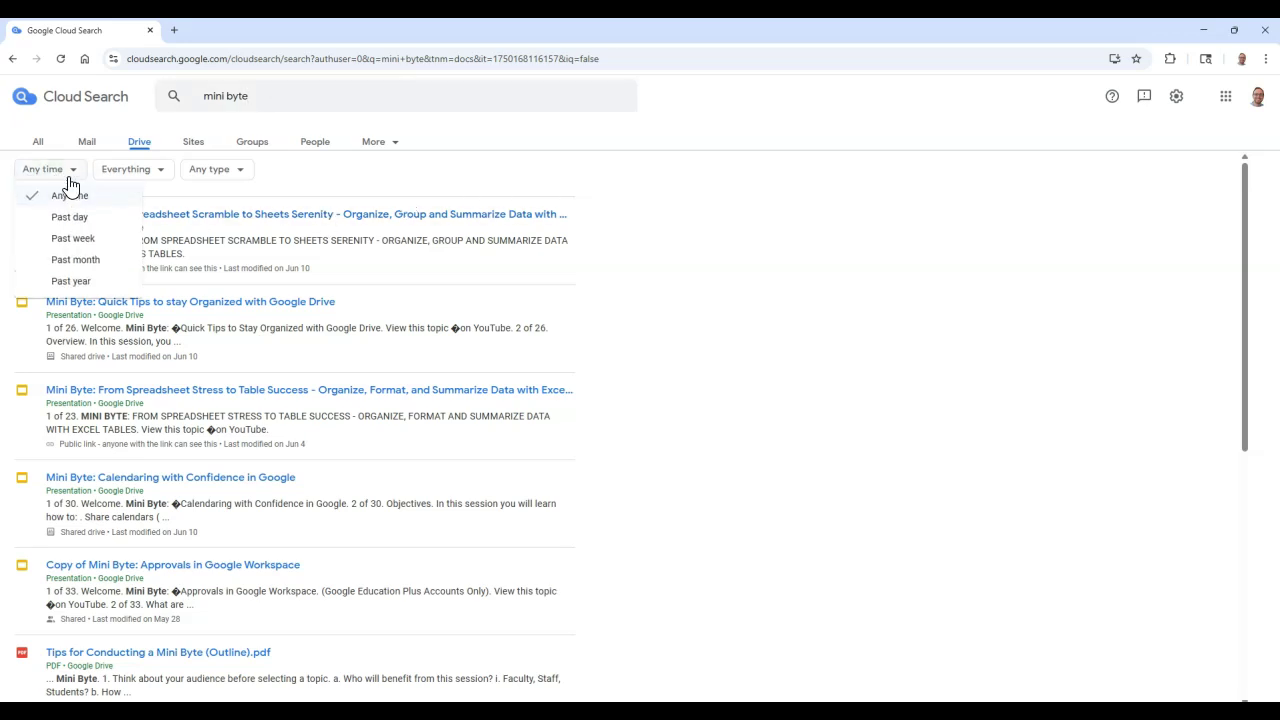
pyautogui.click(172, 178)
pyautogui.click(168, 179)
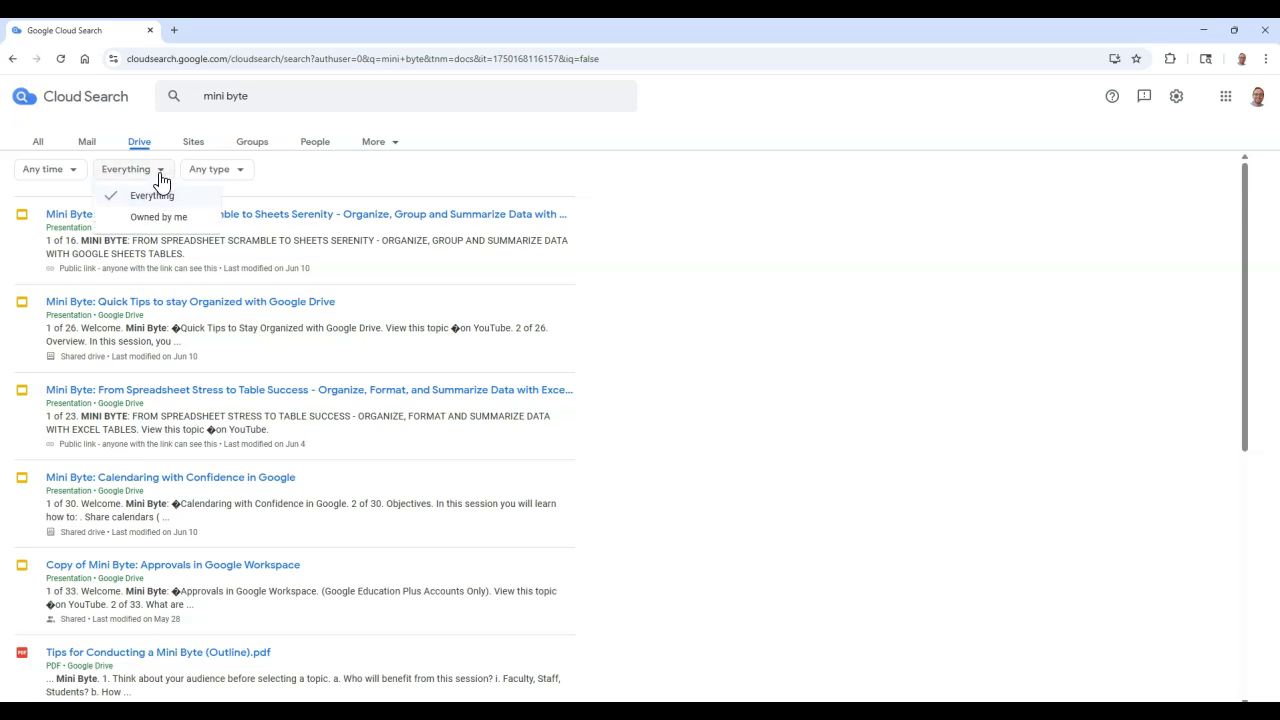
pyautogui.click(240, 179)
pyautogui.click(241, 179)
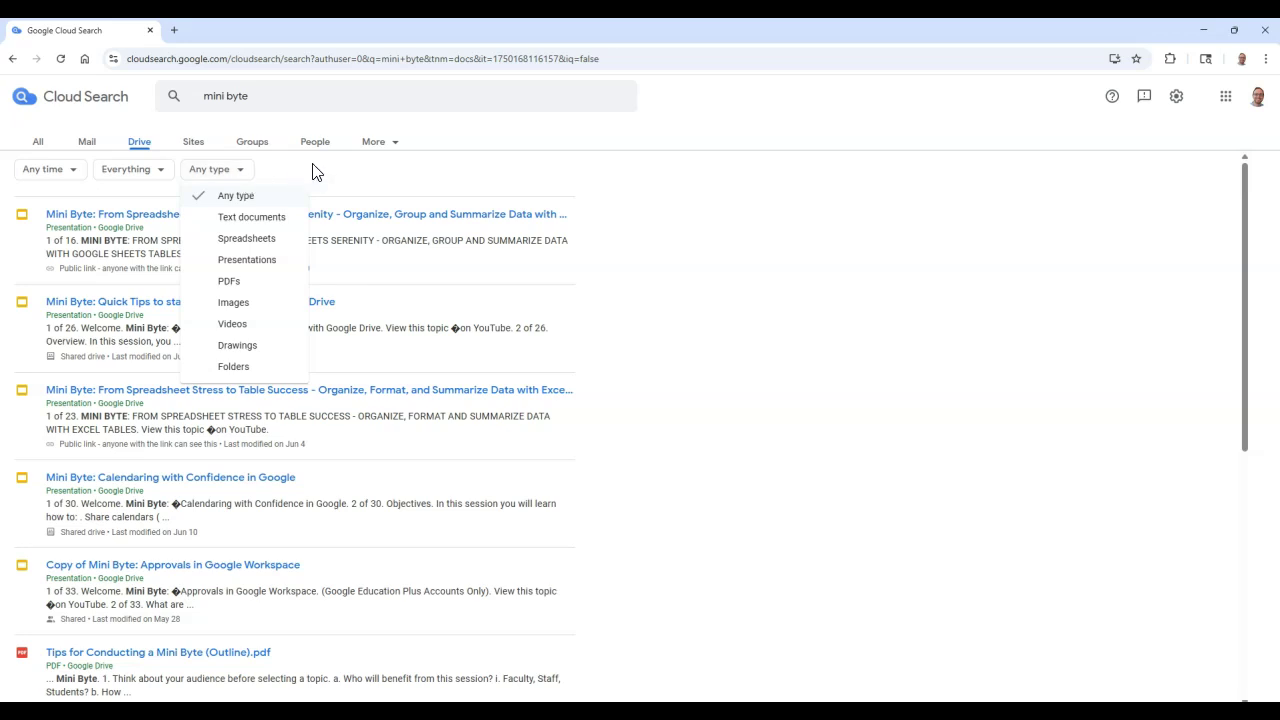
pyautogui.click(344, 177)
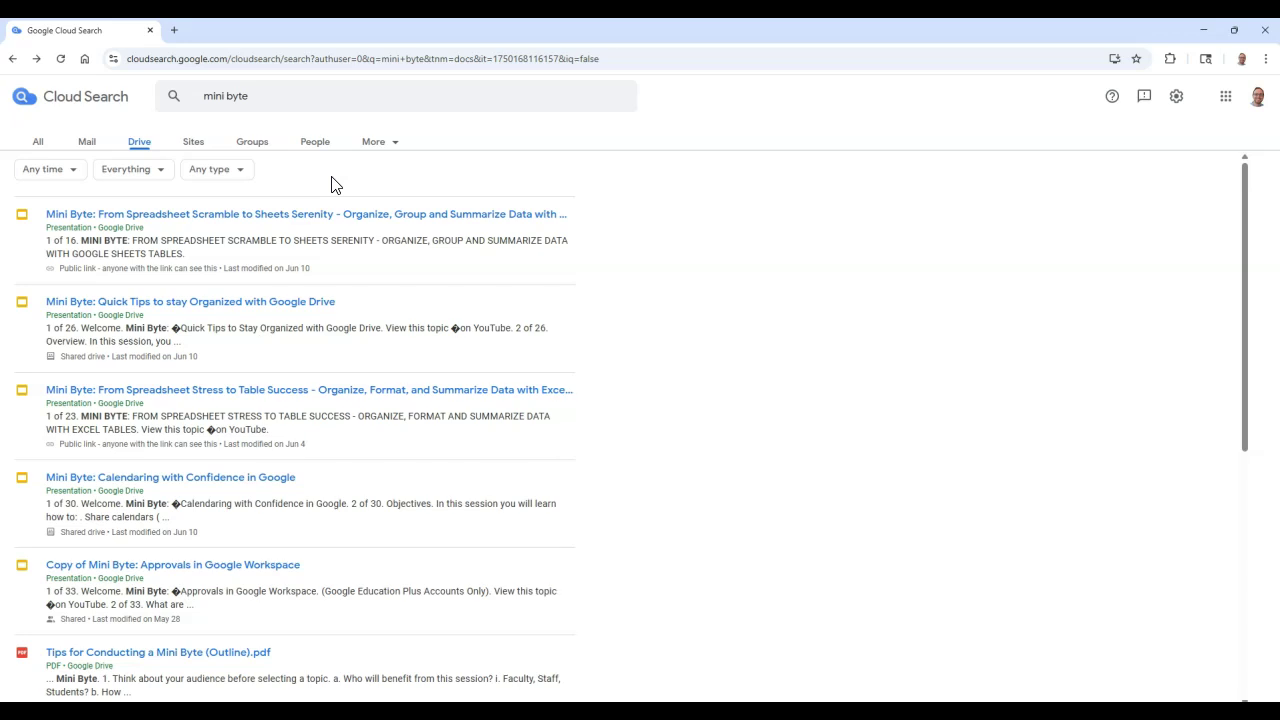
# On Mail results, check the Any time and Any type filter options.
pyautogui.click(88, 145)
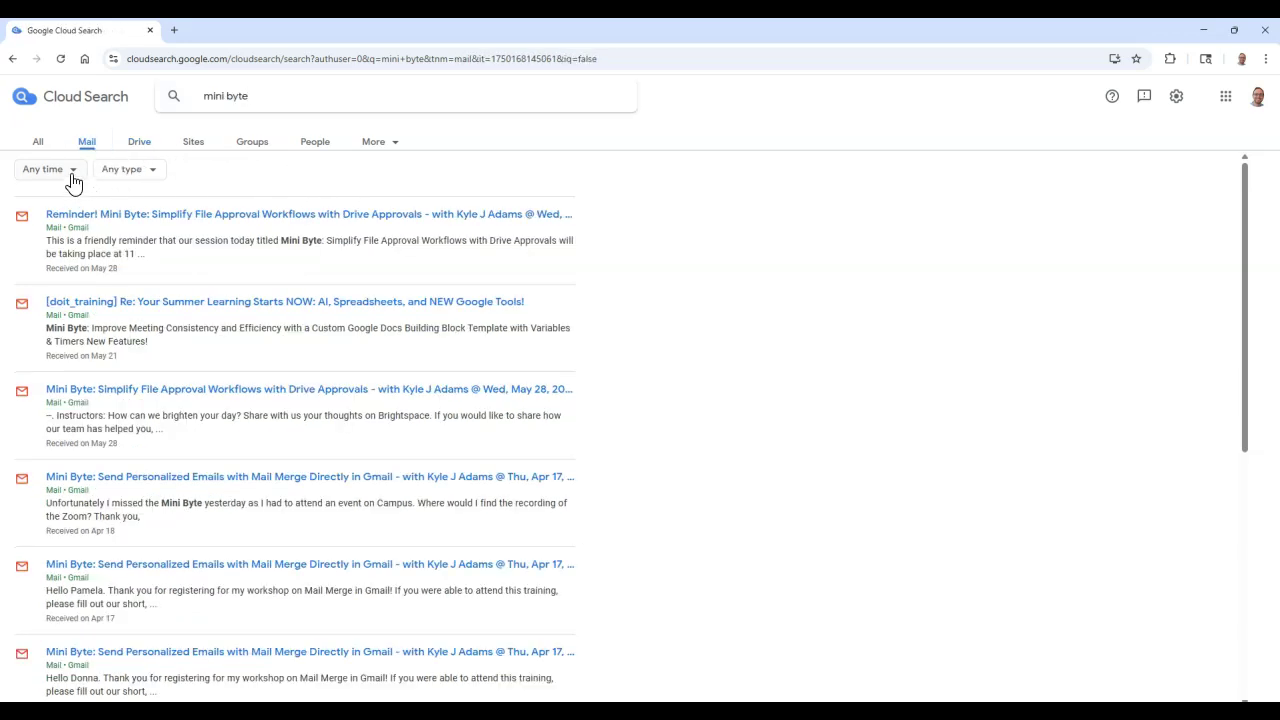
pyautogui.click(73, 179)
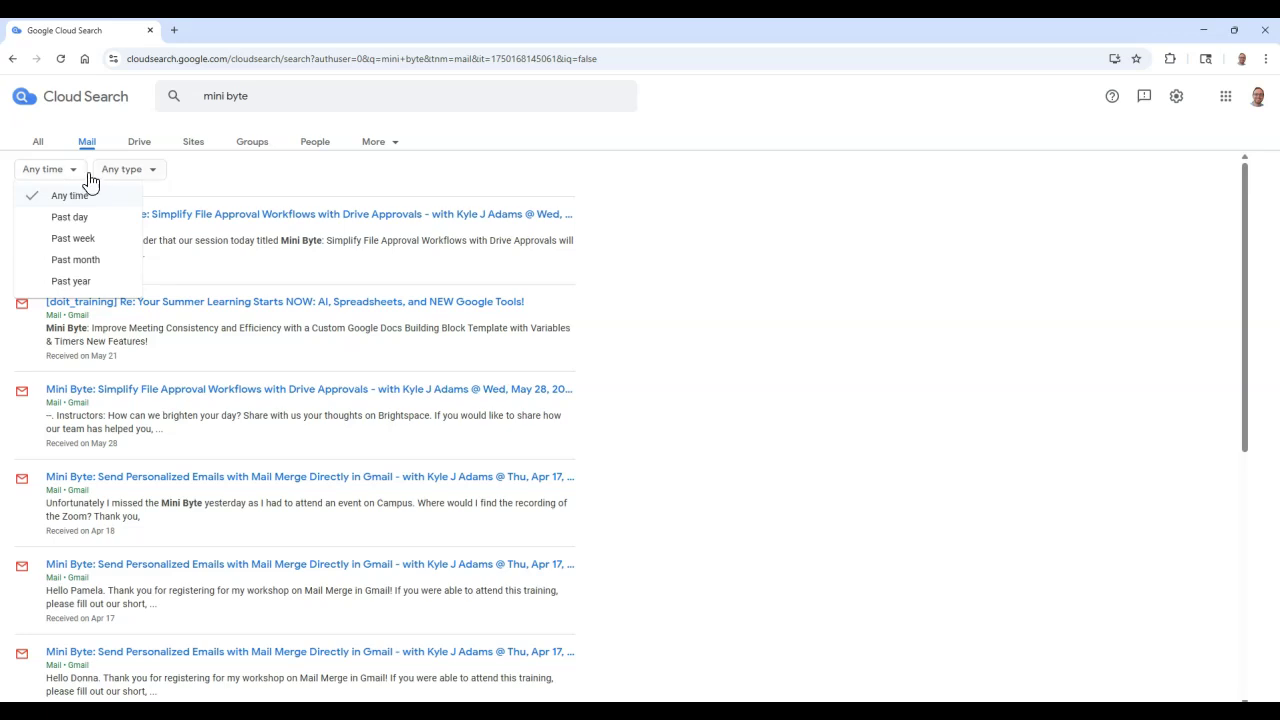
pyautogui.click(156, 179)
pyautogui.click(156, 179)
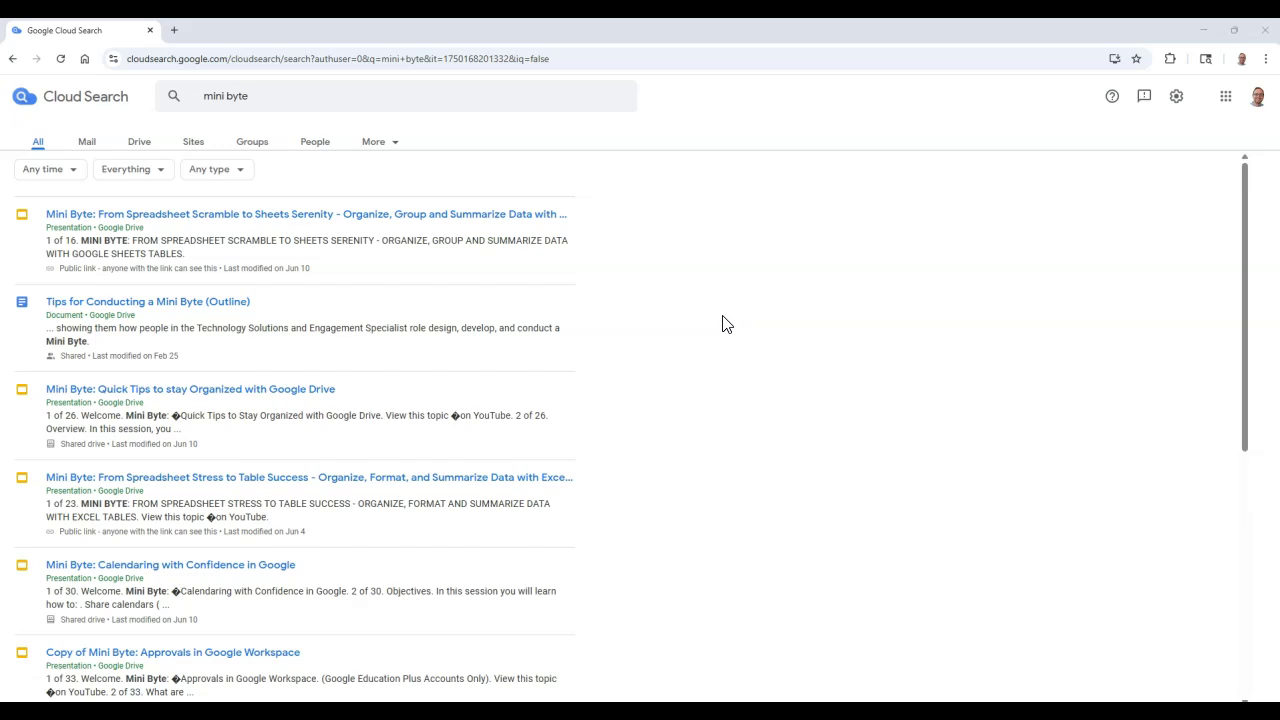
# Replace the query with 'Docs owned by' plus the colleague's name and submit it.
pyautogui.moveTo(570, 243); pyautogui.dragTo(417, 86)
pyautogui.click(415, 91)
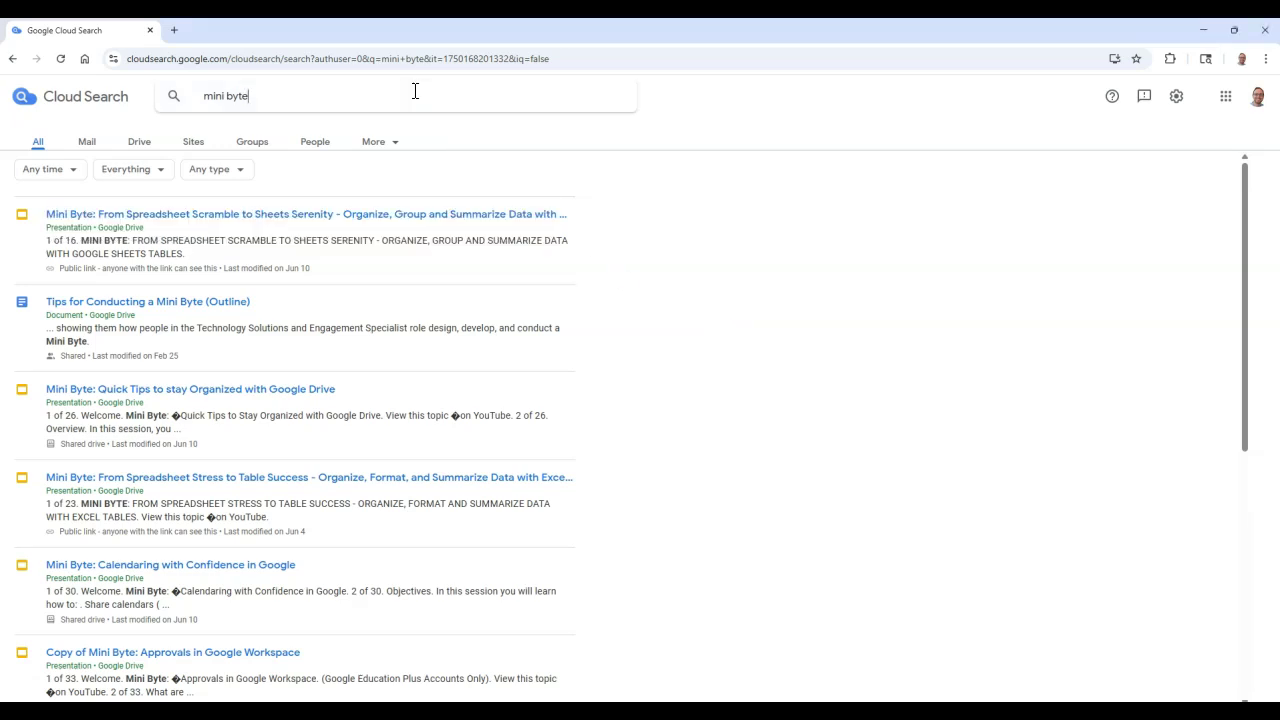
pyautogui.moveTo(329, 95); pyautogui.dragTo(193, 104)
pyautogui.press('BackSpace')
pyautogui.write('Doc')
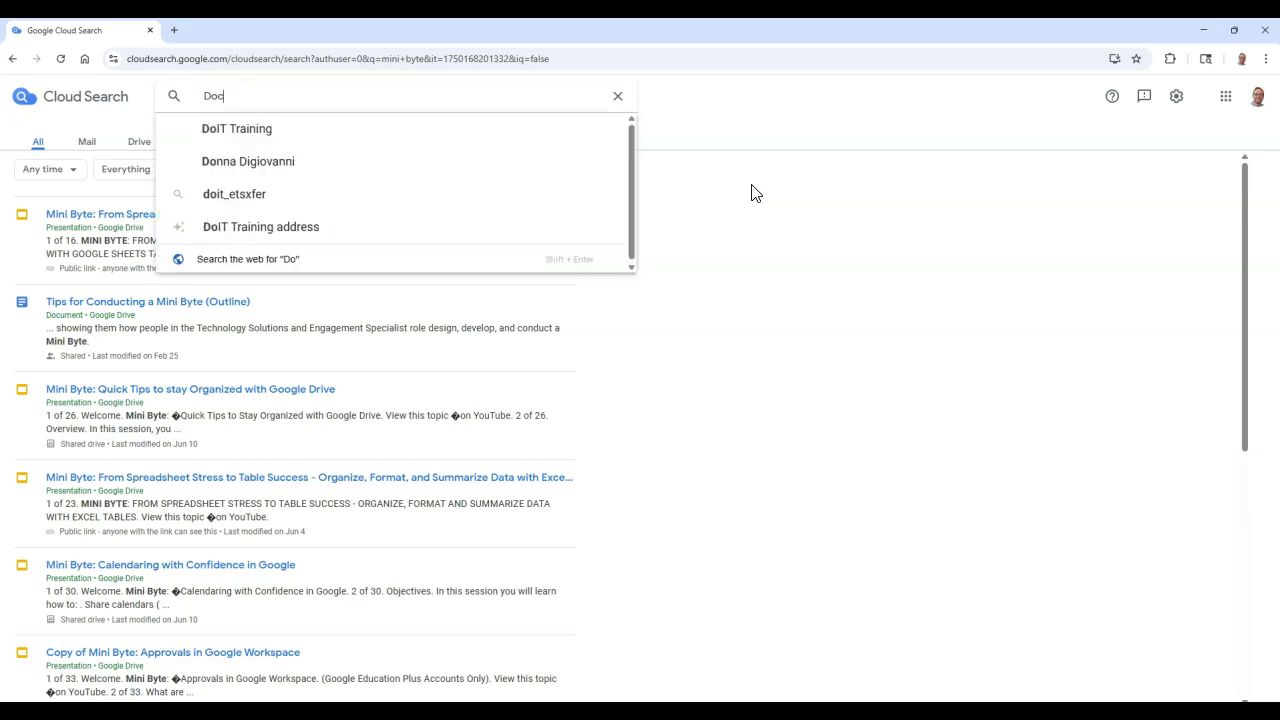
pyautogui.write('s owned by ')
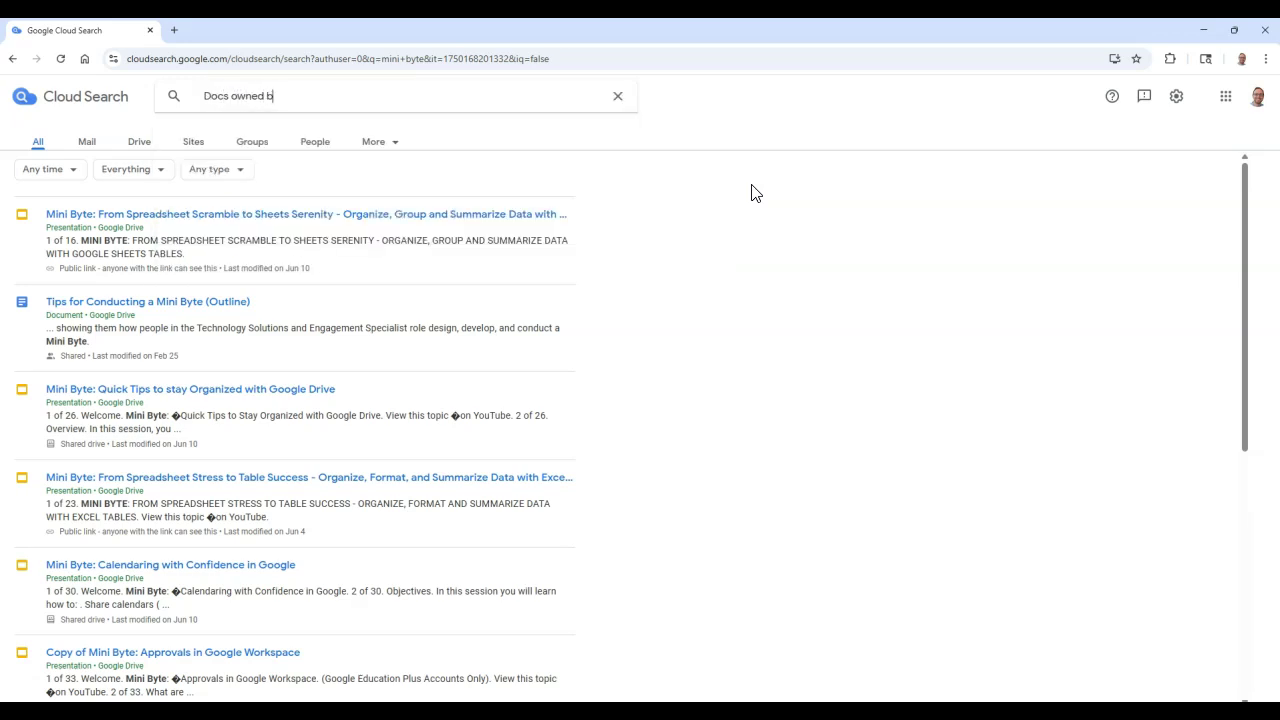
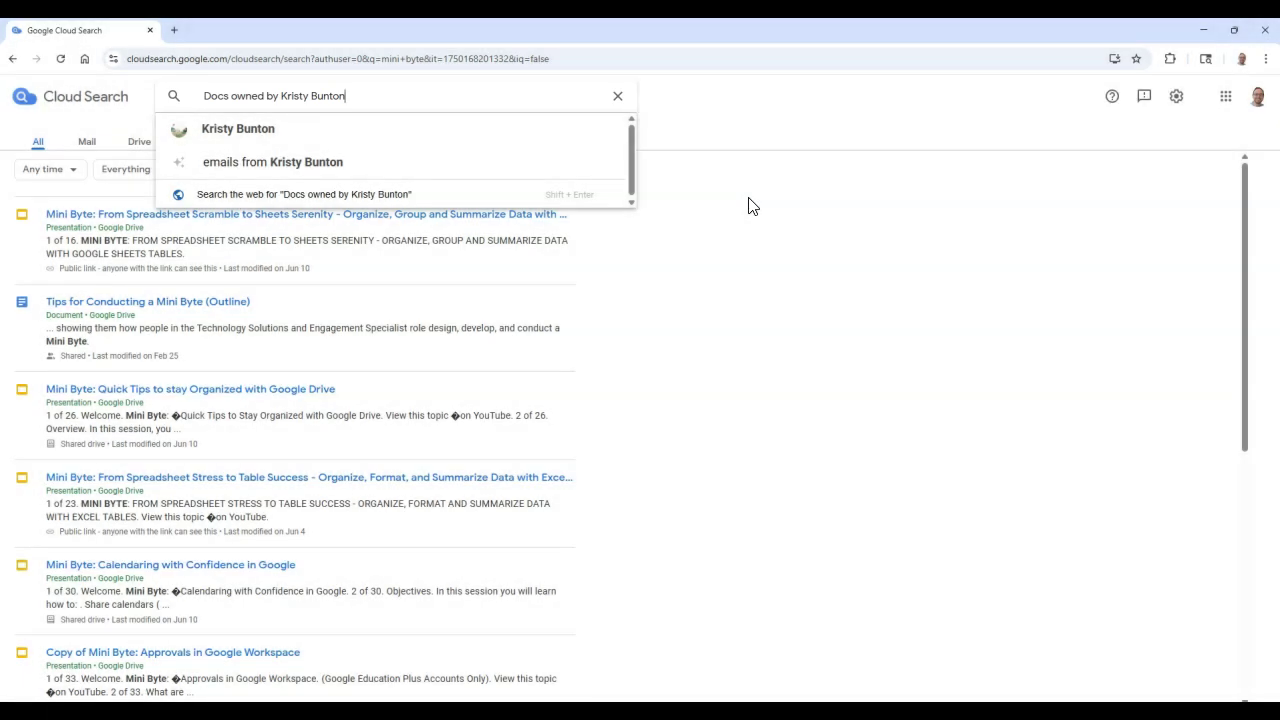
pyautogui.press('Return')
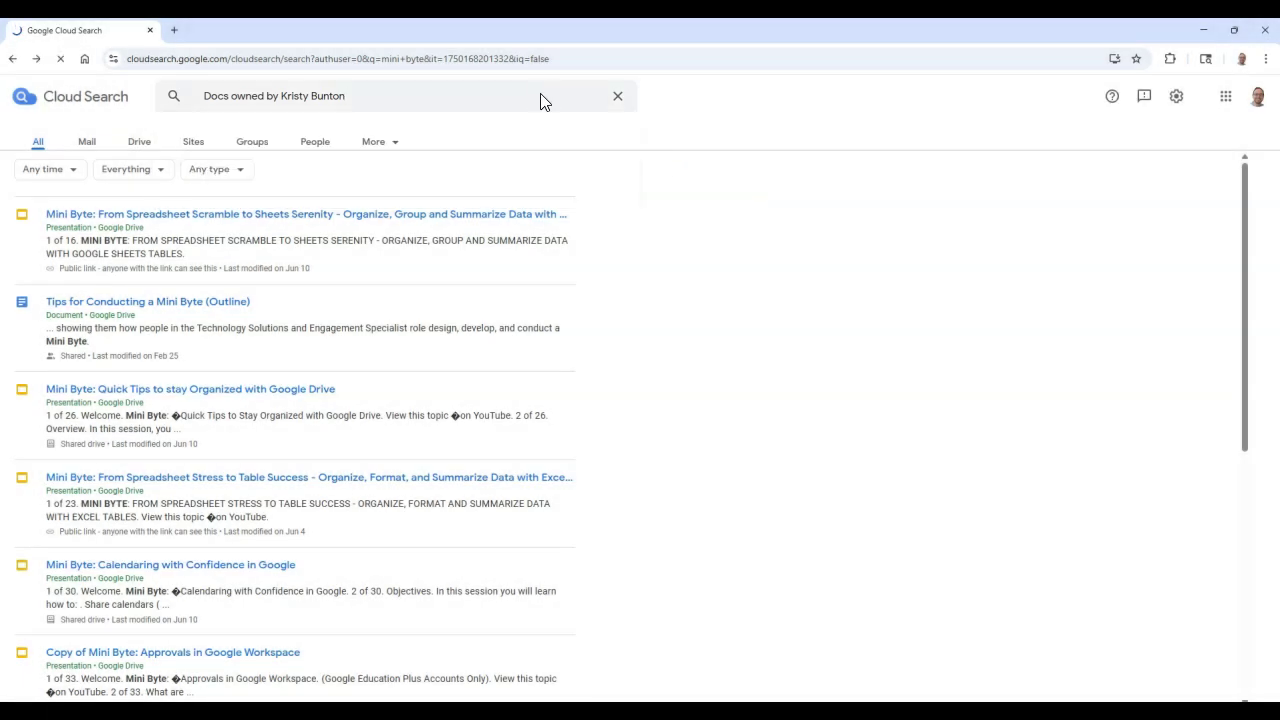
pyautogui.click(782, 470)
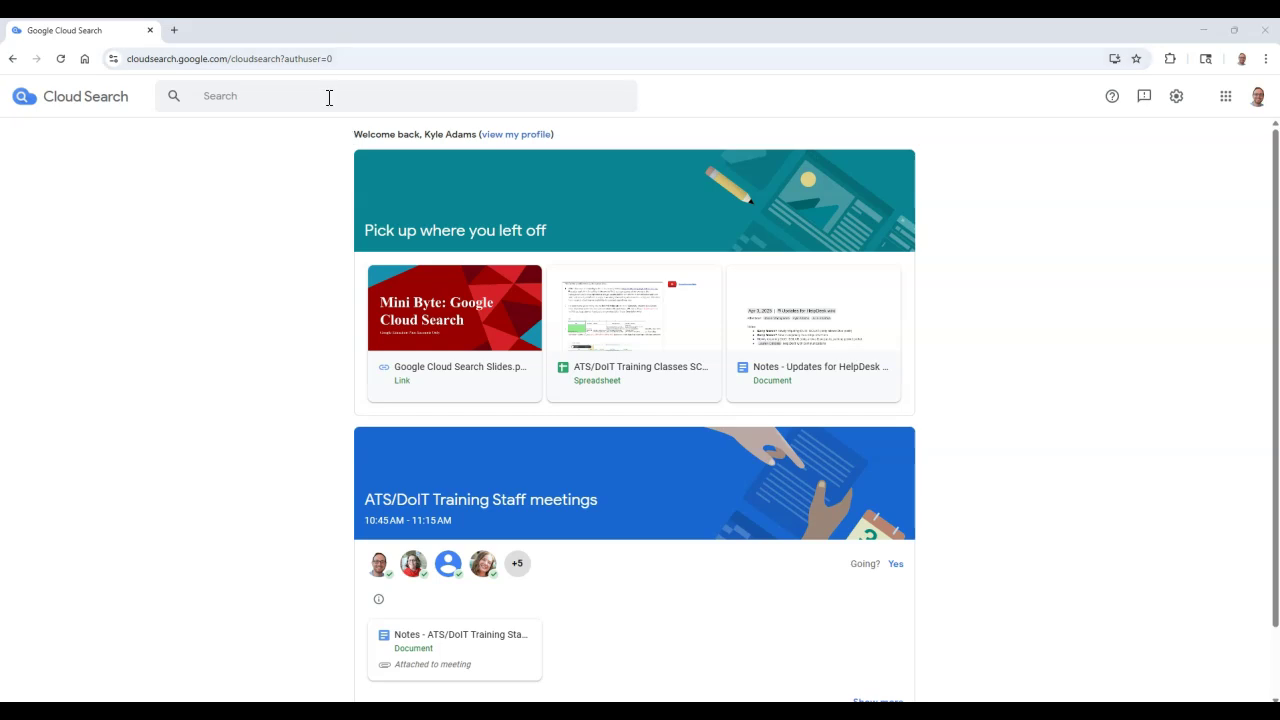
# Search your own name and pick it from the suggestions to show your profile card.
pyautogui.click(329, 97)
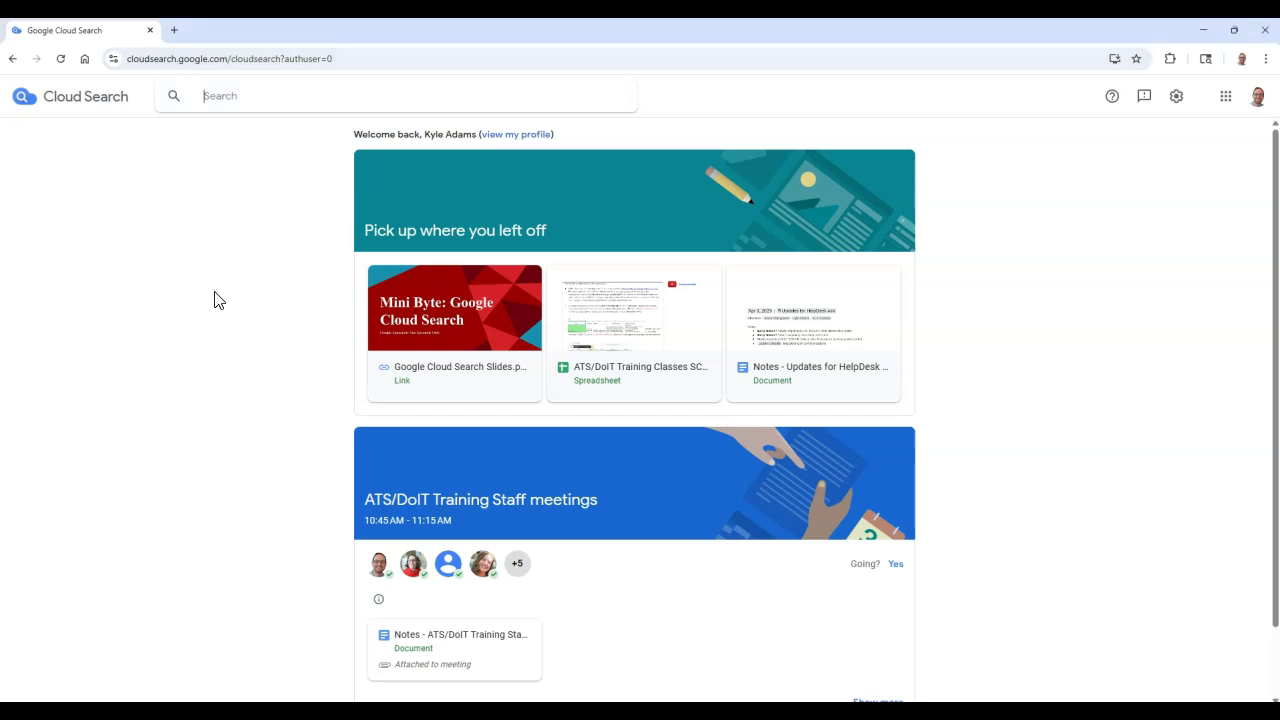
pyautogui.write('Kyle Adams')
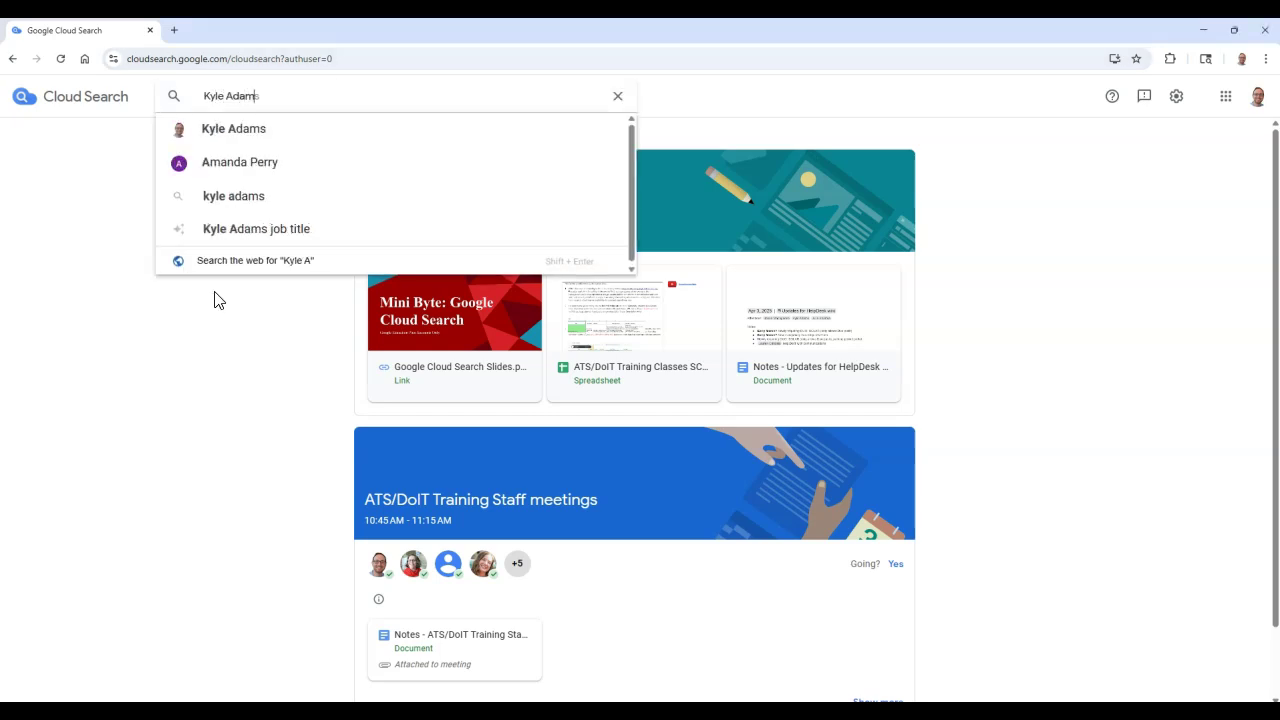
pyautogui.click(342, 142)
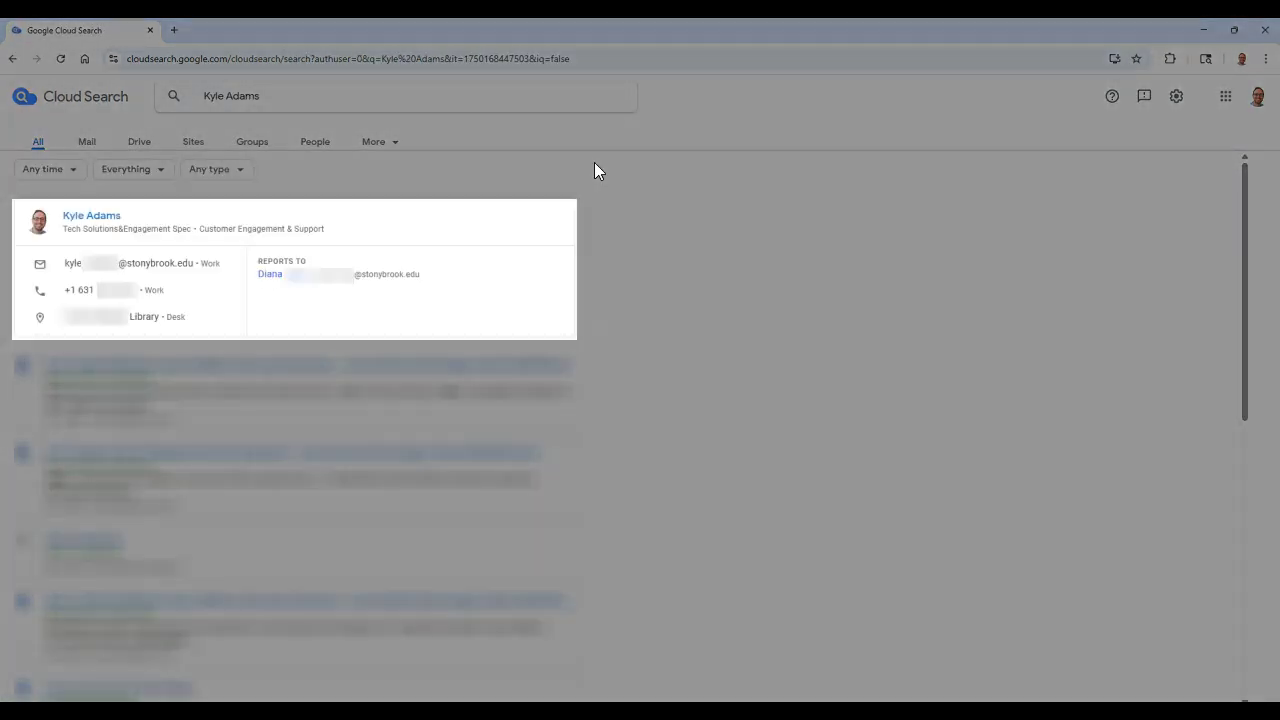